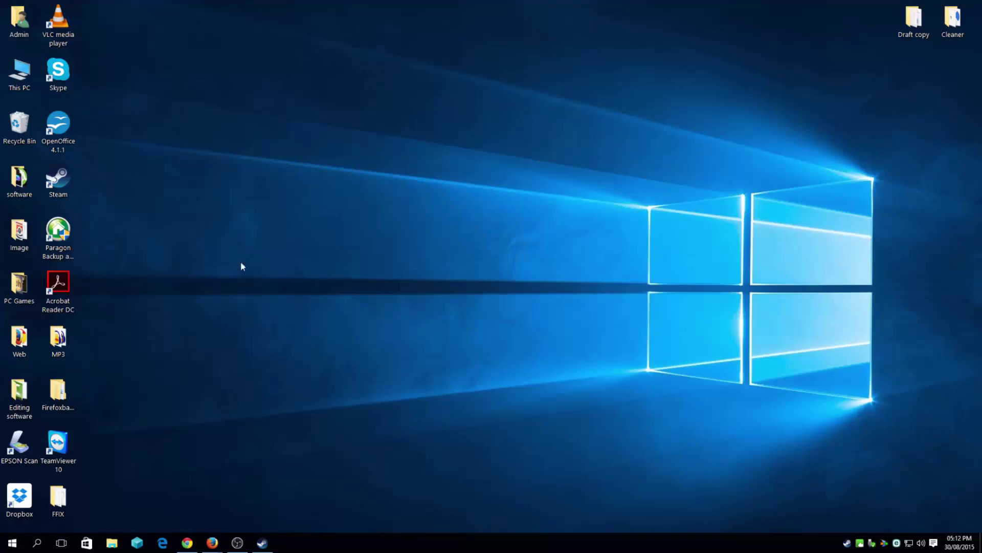
Switch to Chrome and review the US Square Enix store page linked in the Reddit post in a separate tab, closing it when done.
{"action": "left_click", "coordinate": [187, 541]}
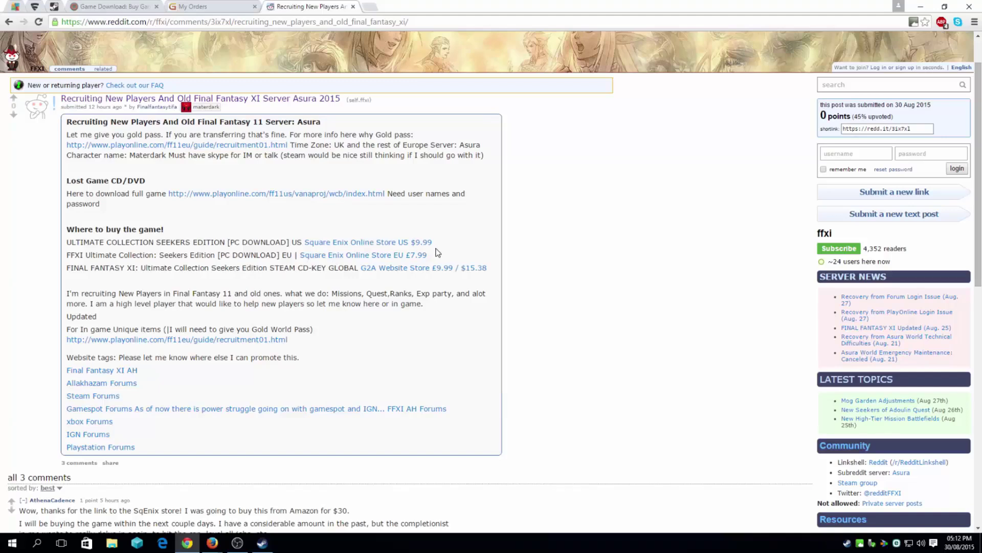
{"action": "right_click", "coordinate": [395, 245]}
{"action": "left_click", "coordinate": [419, 248]}
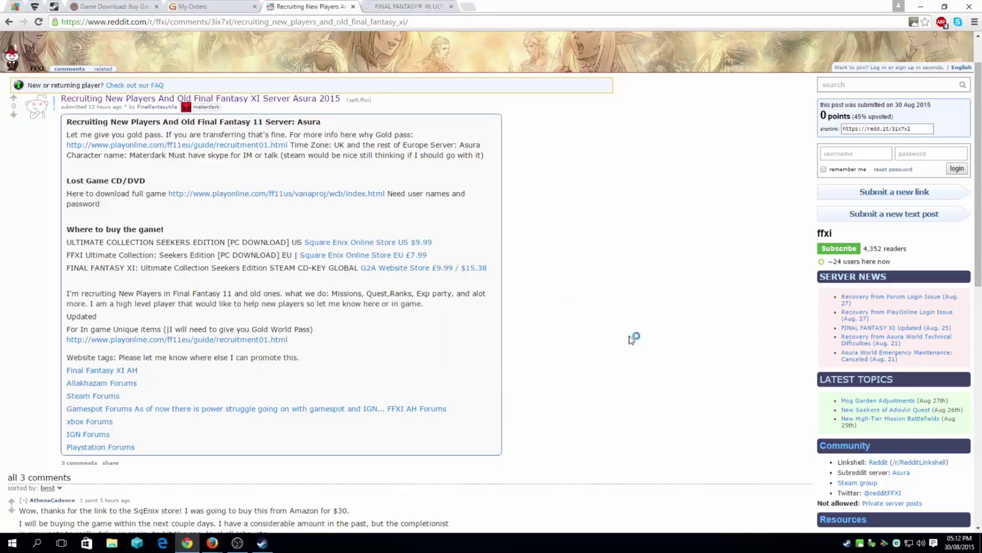
{"action": "left_click", "coordinate": [404, 8]}
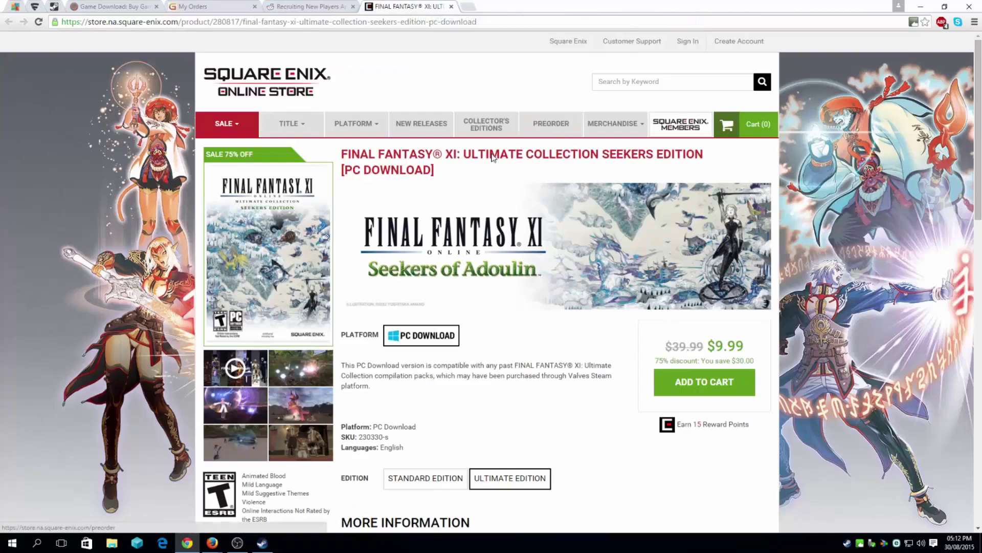
{"action": "scroll", "coordinate": [498, 153], "scroll_direction": "down", "scroll_amount": 1}
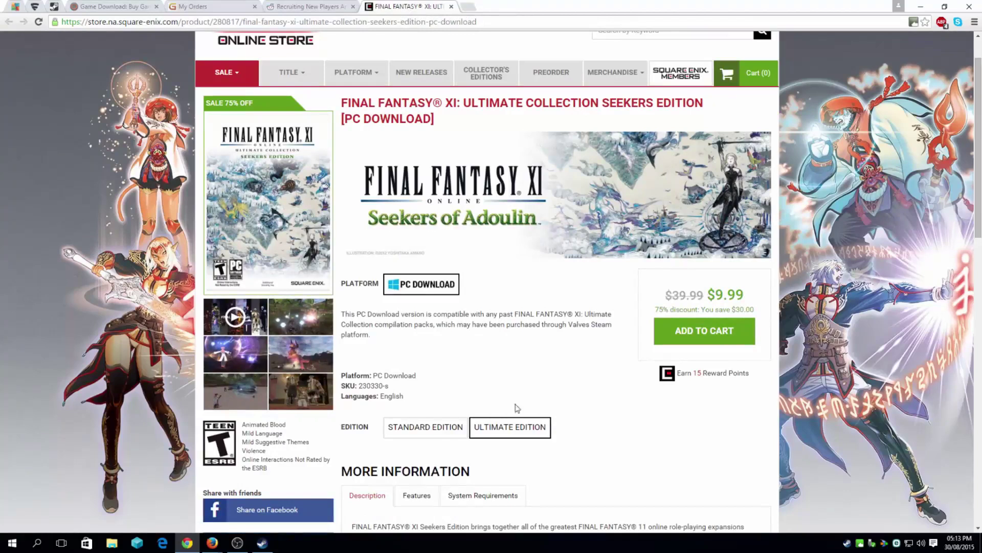
{"action": "scroll", "coordinate": [525, 381], "scroll_direction": "down", "scroll_amount": 5}
{"action": "scroll", "coordinate": [524, 385], "scroll_direction": "up", "scroll_amount": 6}
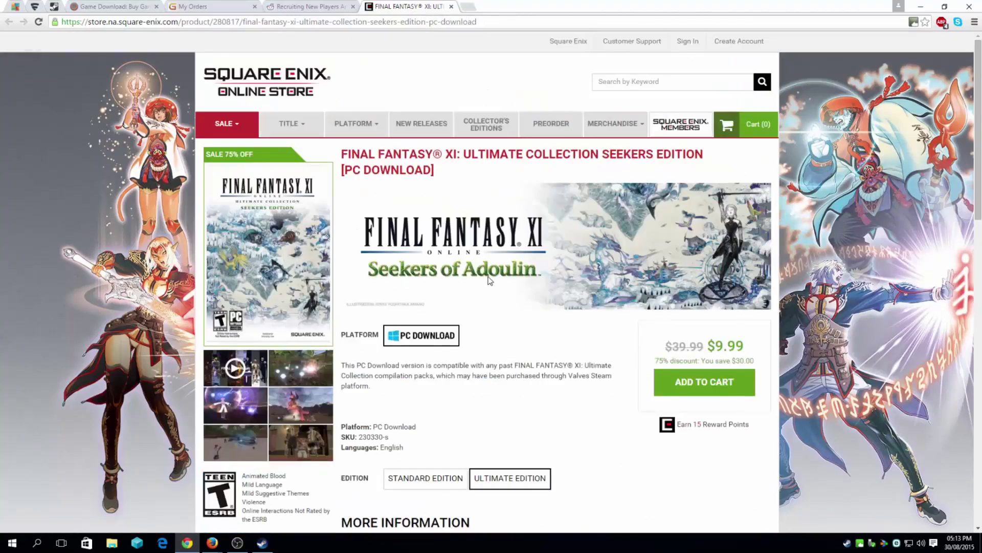
{"action": "left_click", "coordinate": [451, 7]}
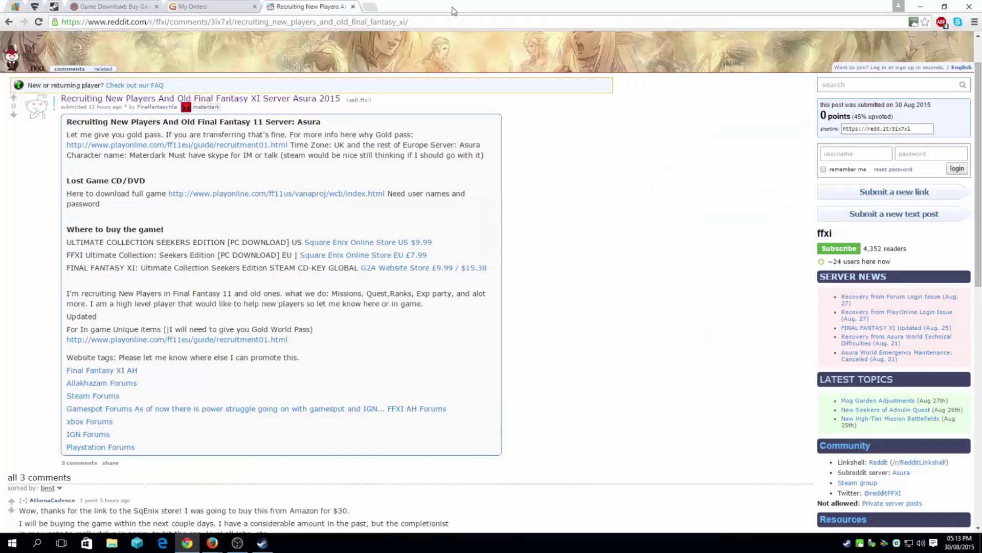
View the EU Square Enix store page for FFXI Ultimate Collection: Seekers Edition from the Reddit post, and close it.
{"action": "right_click", "coordinate": [381, 258]}
{"action": "left_click", "coordinate": [399, 263]}
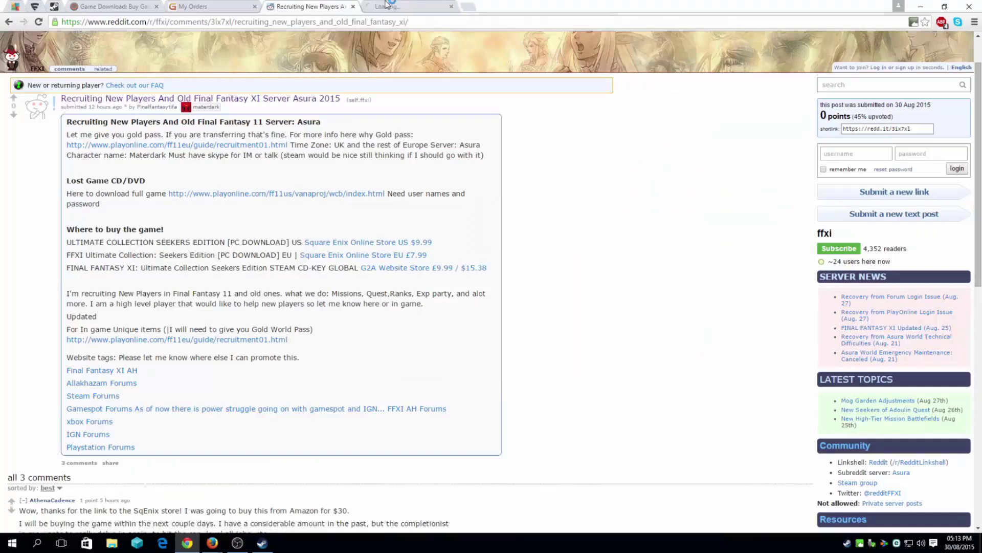
{"action": "left_click", "coordinate": [391, 8]}
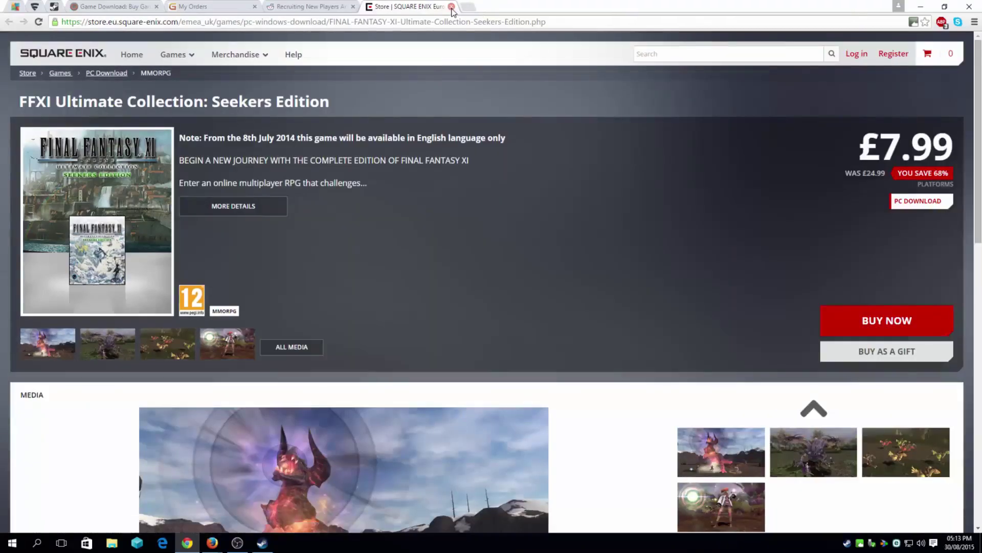
{"action": "left_click", "coordinate": [451, 7]}
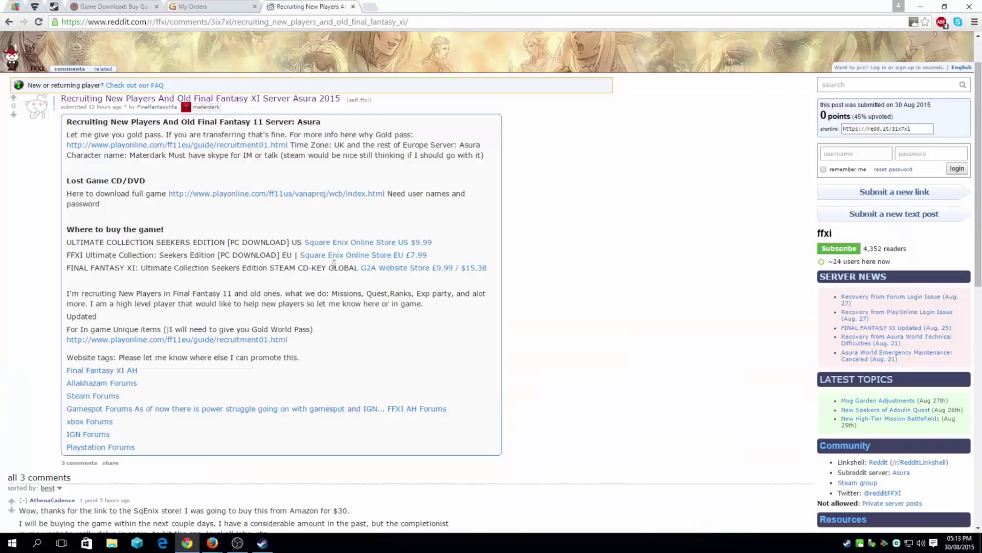
Review the G2A page for the FINAL FANTASY XI Seekers Edition global Steam key linked in the Reddit post, and close it.
{"action": "right_click", "coordinate": [417, 272]}
{"action": "left_click", "coordinate": [445, 275]}
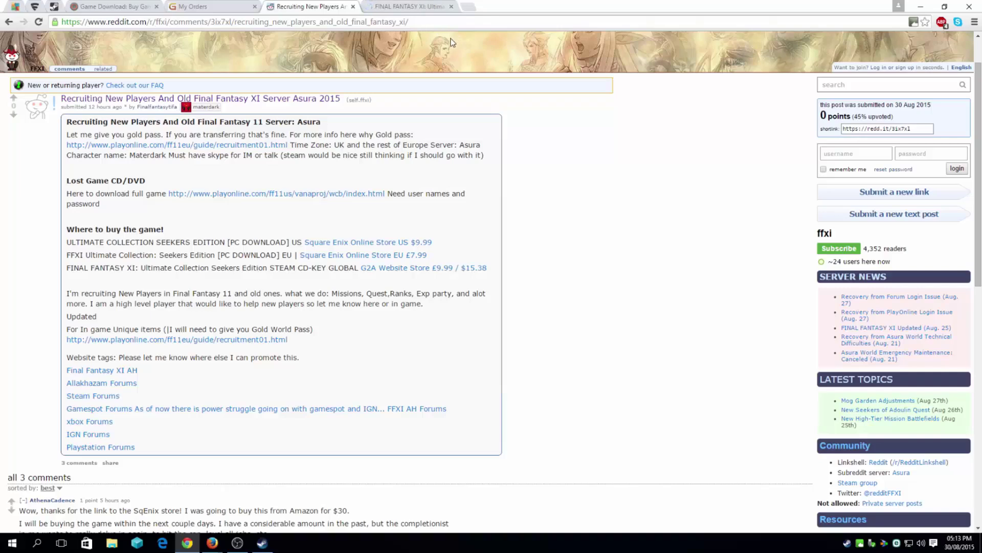
{"action": "left_click", "coordinate": [419, 7]}
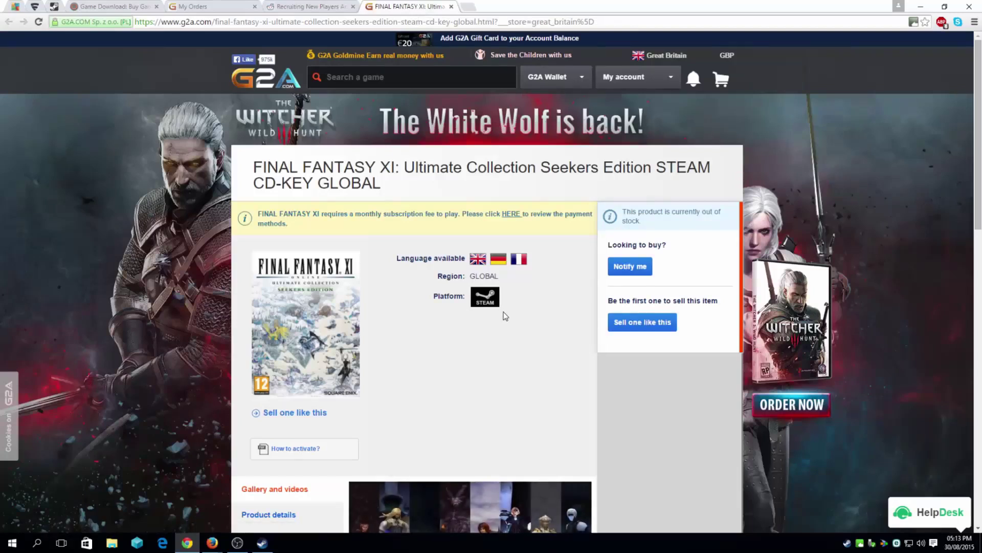
{"action": "scroll", "coordinate": [499, 309], "scroll_direction": "down", "scroll_amount": 3}
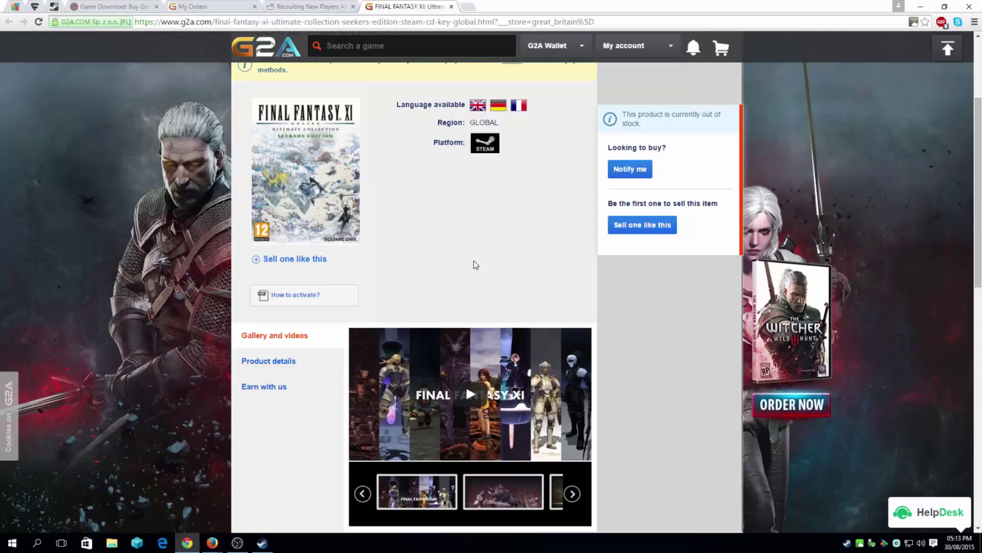
{"action": "scroll", "coordinate": [541, 203], "scroll_direction": "up", "scroll_amount": 3}
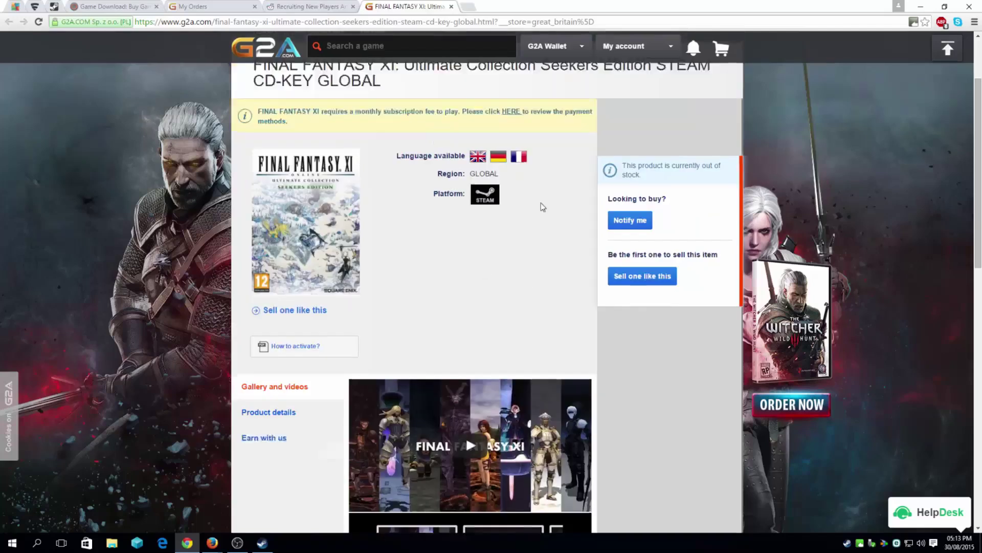
{"action": "left_click", "coordinate": [453, 7]}
Expand the completed 30/08/2015 order in the G2A order history and show the key for its FINAL FANTASY XI item.
{"action": "left_click", "coordinate": [193, 6]}
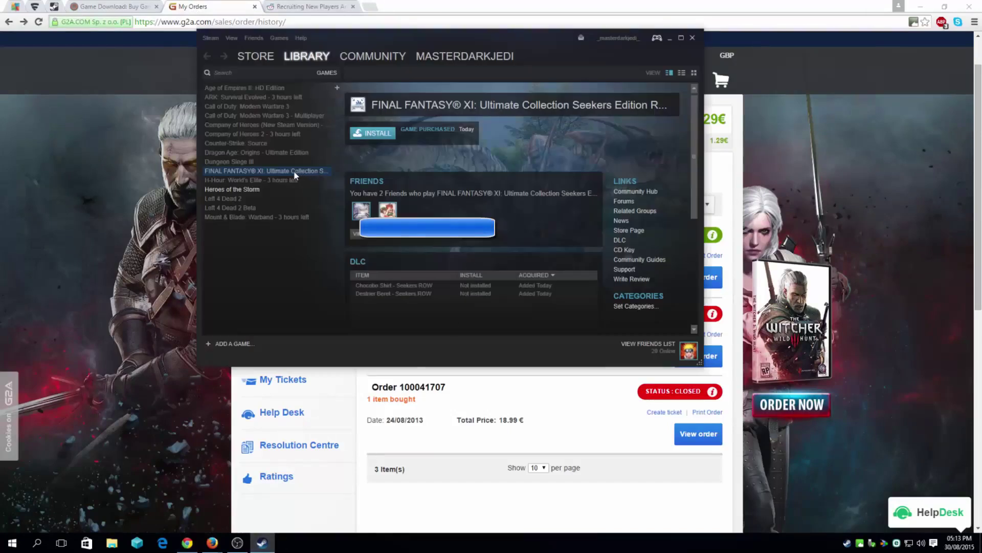
{"action": "left_click", "coordinate": [670, 38]}
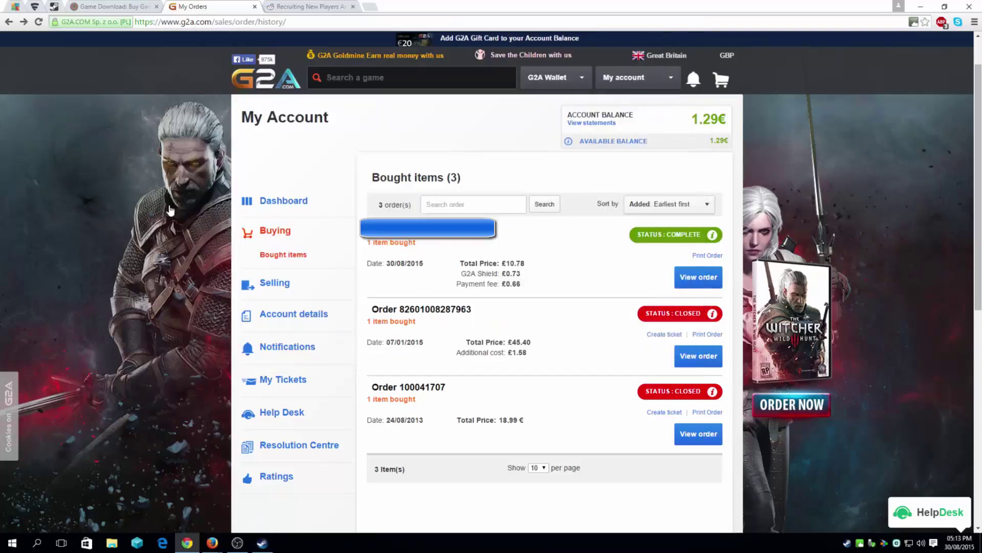
{"action": "left_click", "coordinate": [696, 283]}
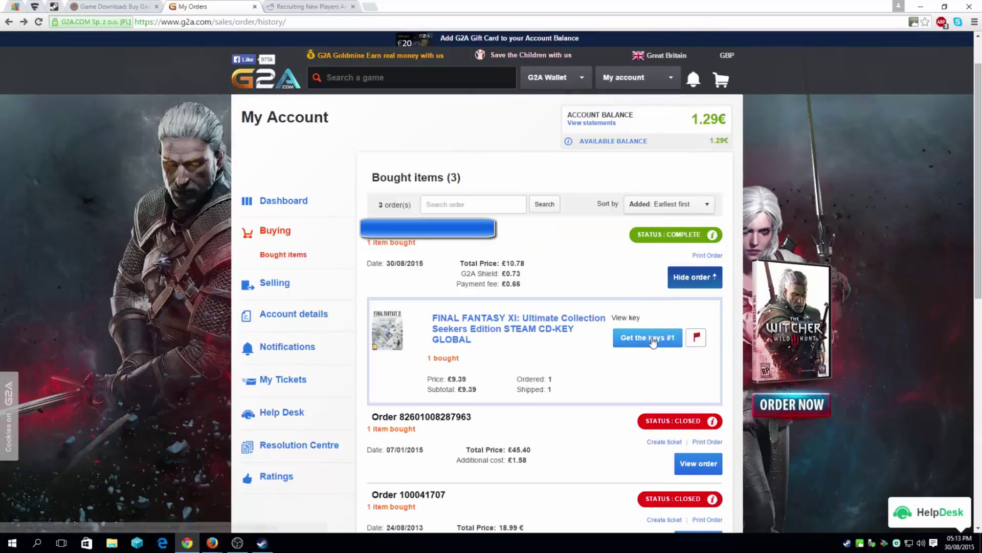
{"action": "left_click", "coordinate": [640, 342]}
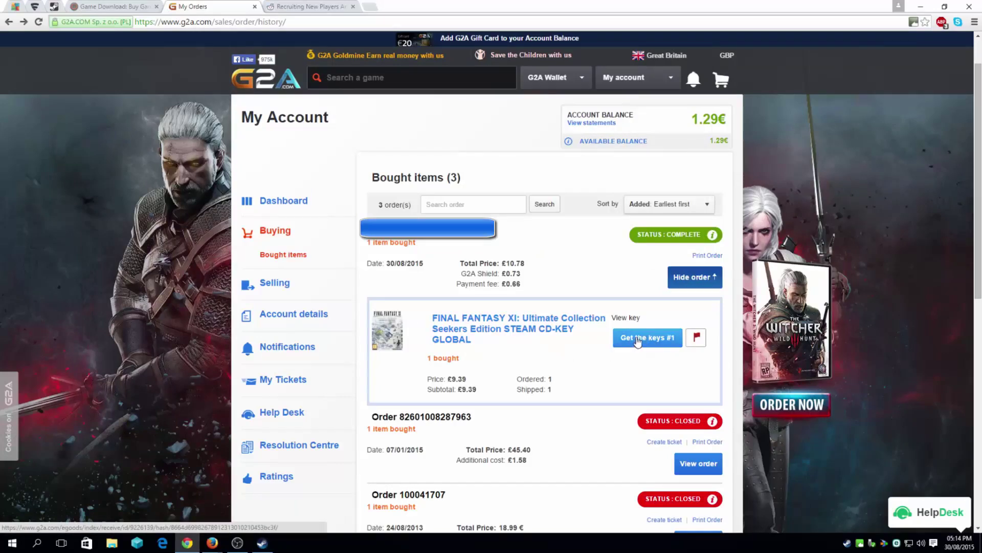
{"action": "left_click", "coordinate": [638, 341]}
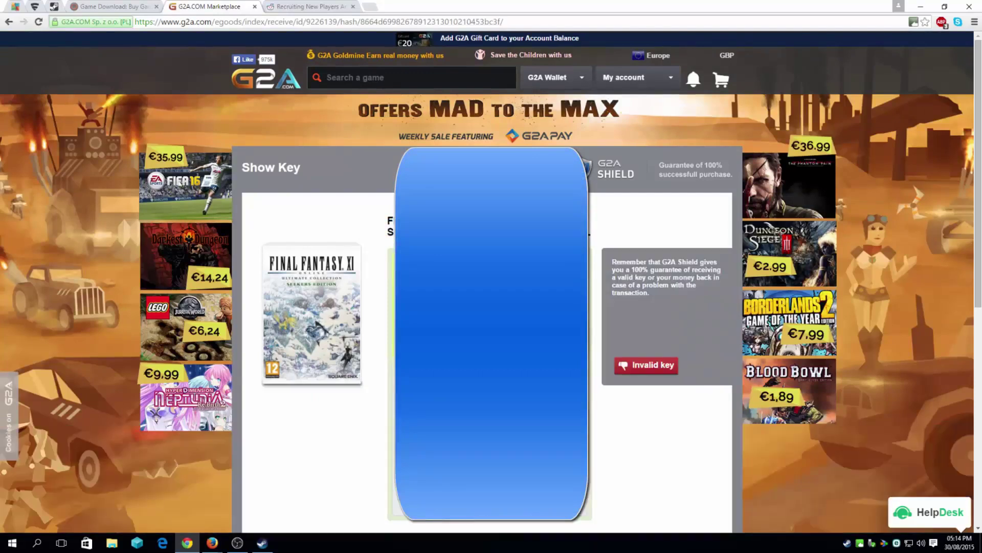
Try to redeem the purchased game through the Steam gift link from the G2A key page, and close the redemption tab.
{"action": "scroll", "coordinate": [491, 282], "scroll_direction": "down", "scroll_amount": 2}
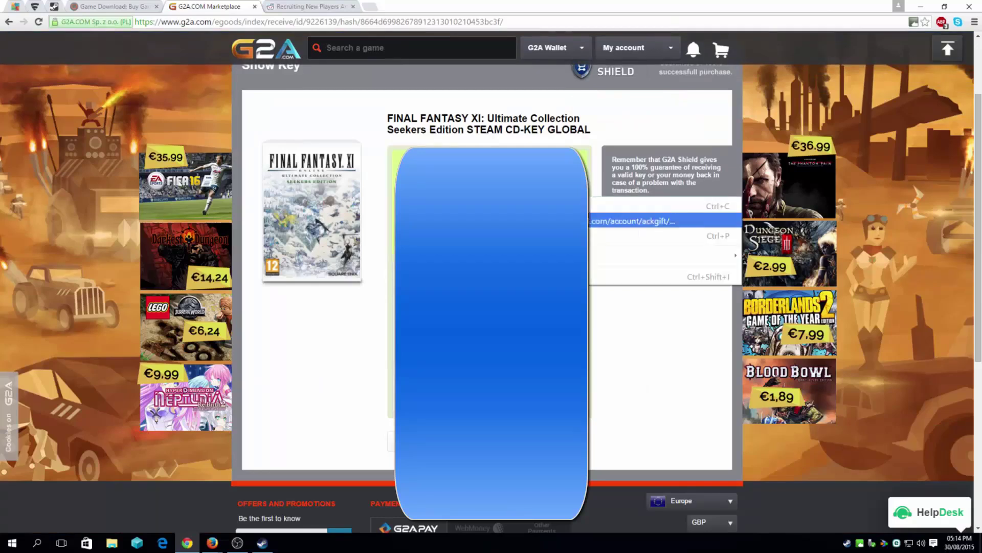
{"action": "left_click", "coordinate": [372, 21]}
{"action": "left_click", "coordinate": [370, 7]}
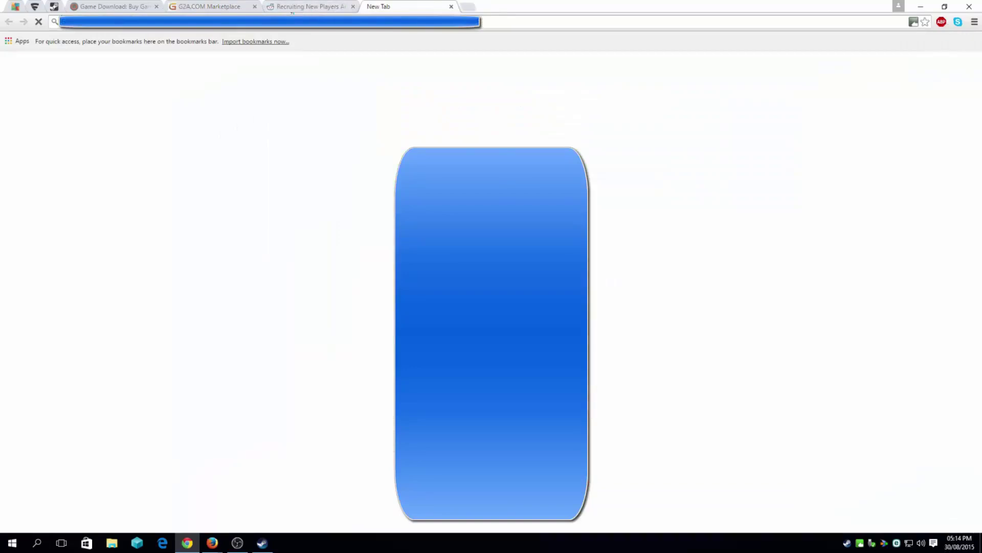
{"action": "right_click", "coordinate": [296, 22]}
{"action": "left_click", "coordinate": [332, 96]}
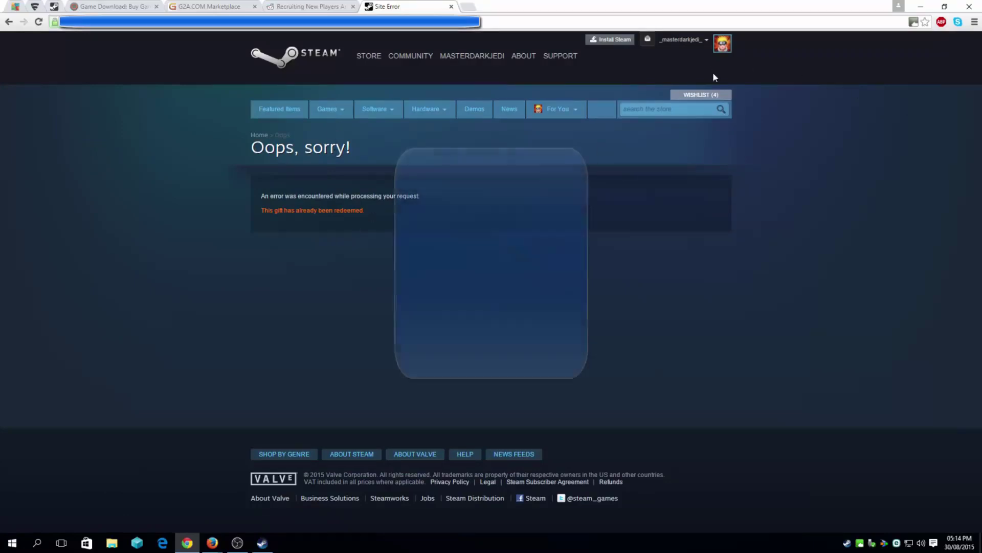
{"action": "left_click", "coordinate": [451, 7]}
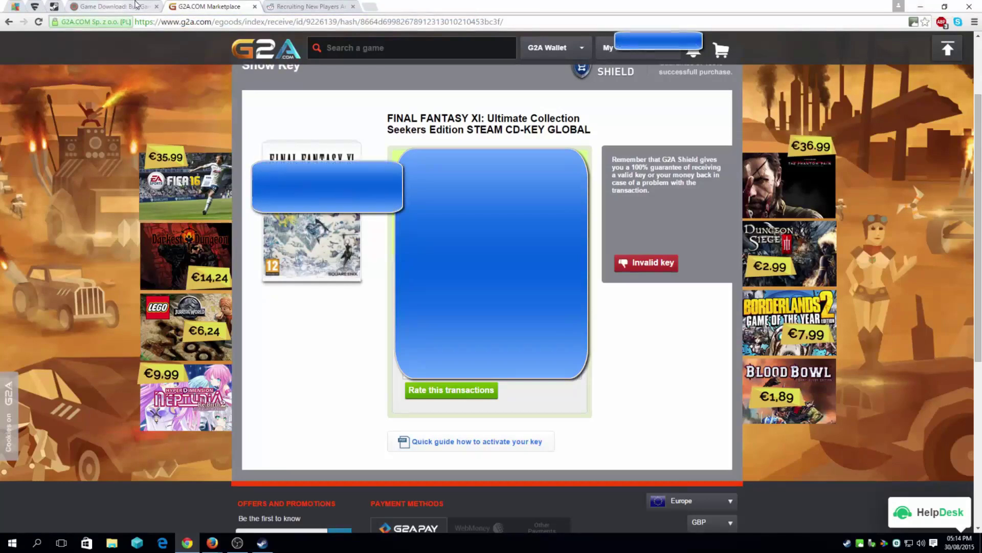
Review the Final Fantasy XI Ultimate Collection and Seekers of Adoulin purchases in the Gamesplanet account, and minimize the browser.
{"action": "left_click", "coordinate": [115, 7]}
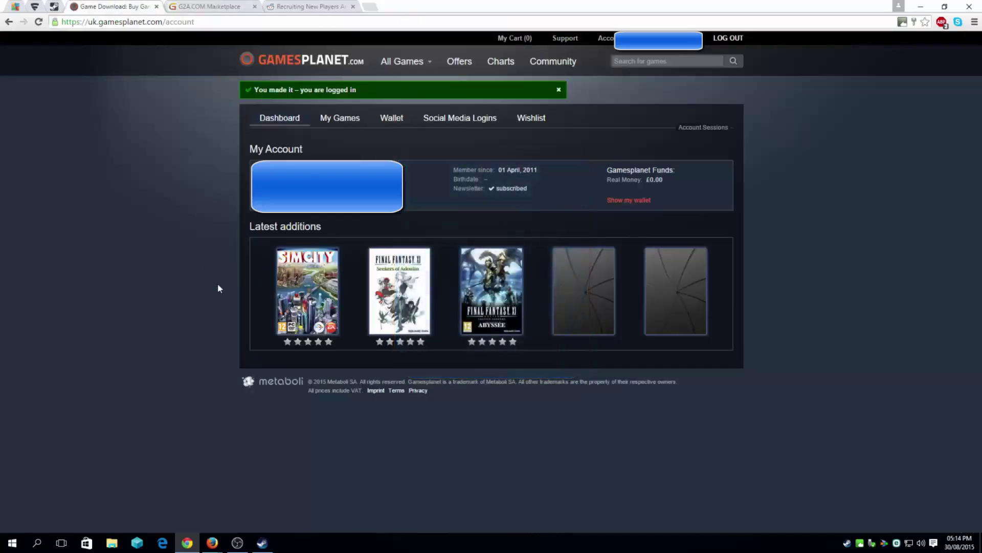
{"action": "left_click", "coordinate": [485, 297]}
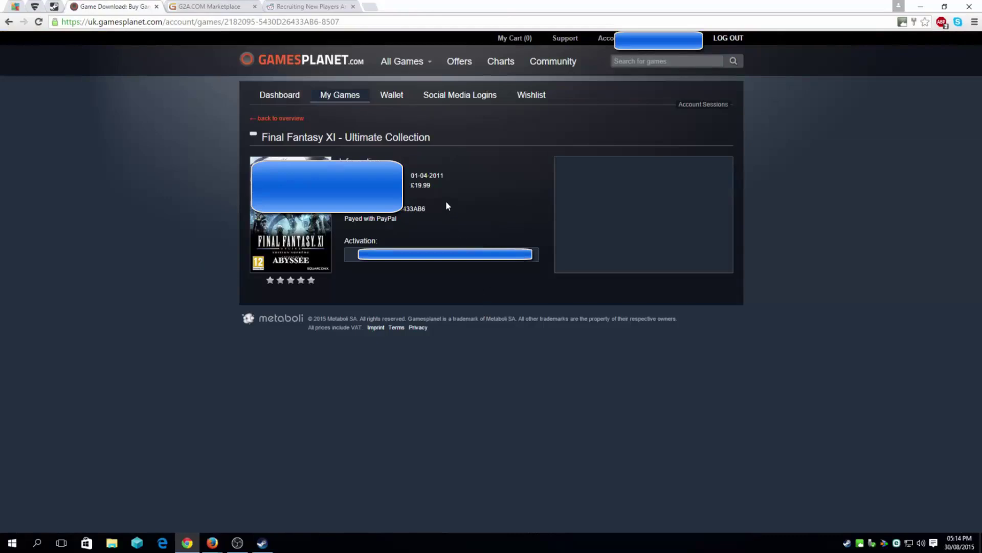
{"action": "left_click", "coordinate": [324, 99]}
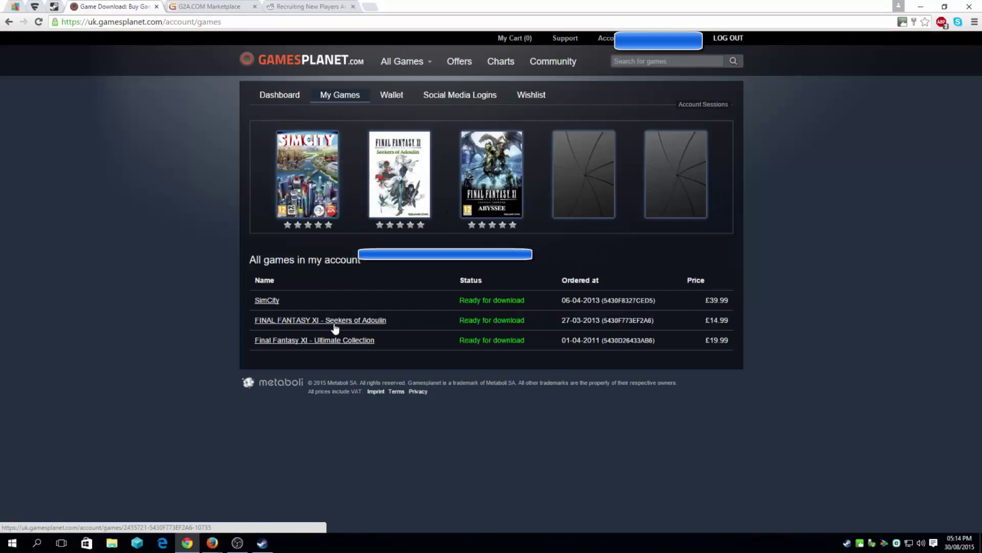
{"action": "left_click", "coordinate": [336, 322]}
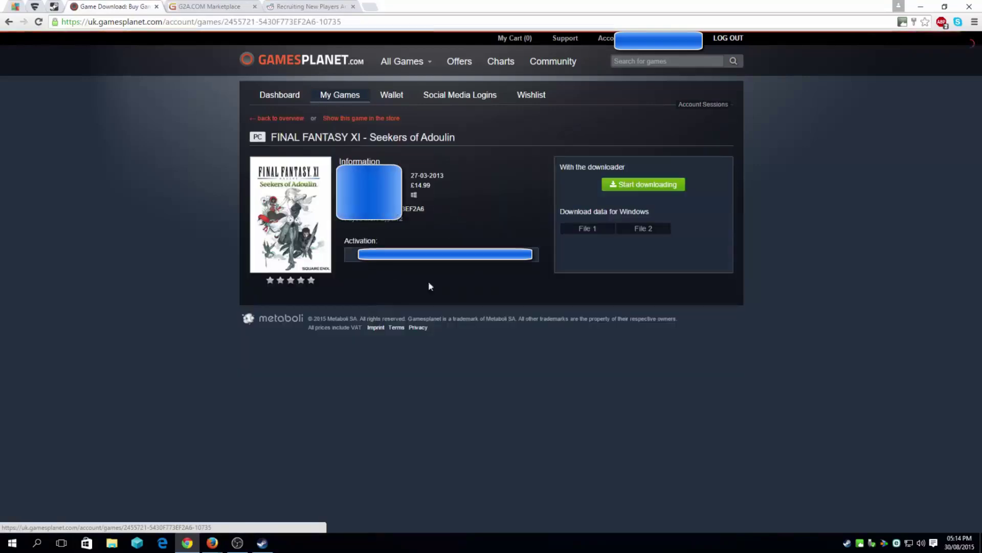
{"action": "left_click", "coordinate": [338, 99]}
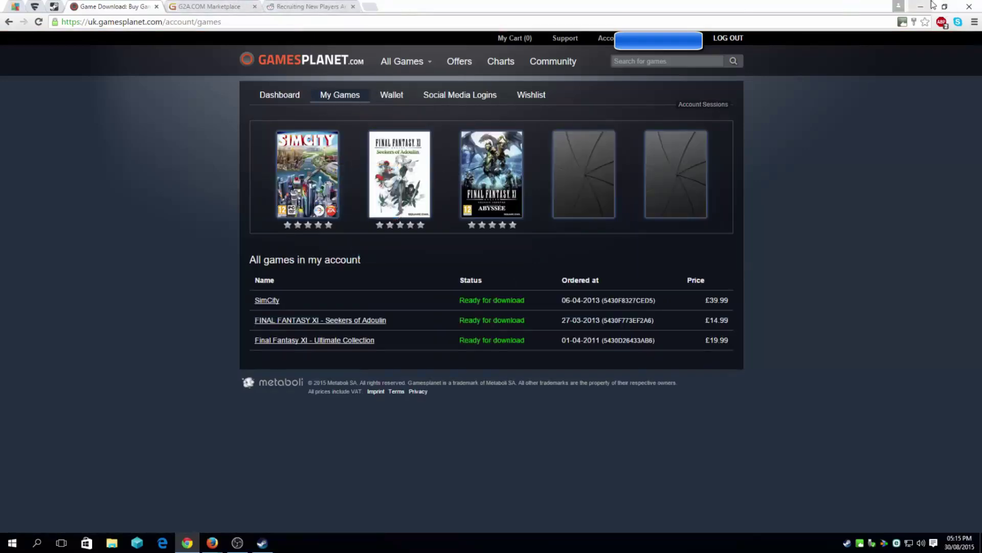
{"action": "left_click", "coordinate": [921, 7]}
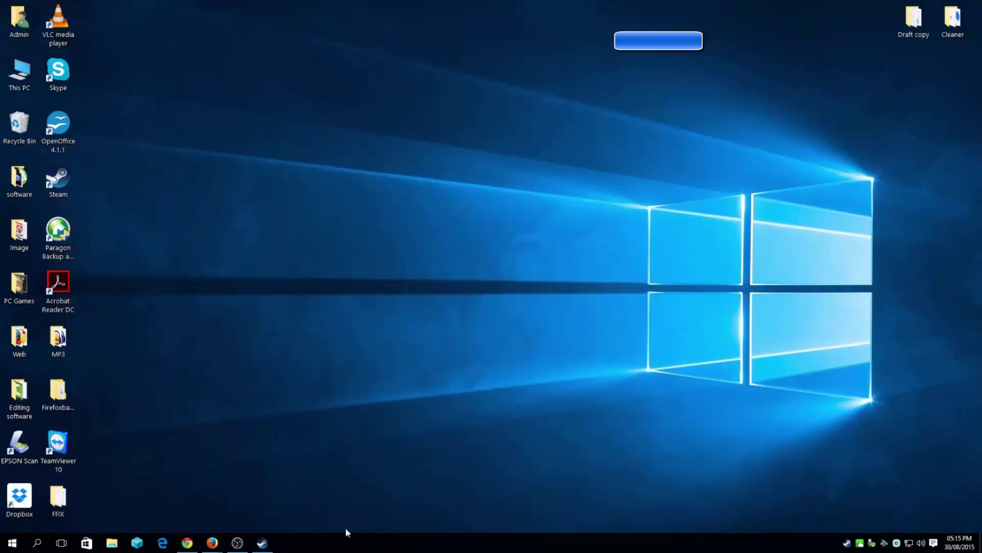
Switch to Steam and start installing FINAL FANTASY XI: Ultimate Collection Seekers Edition under C:\Program Files (x86)\Steam, adding a start menu shortcut.
{"action": "left_click", "coordinate": [262, 541]}
{"action": "right_click", "coordinate": [317, 172]}
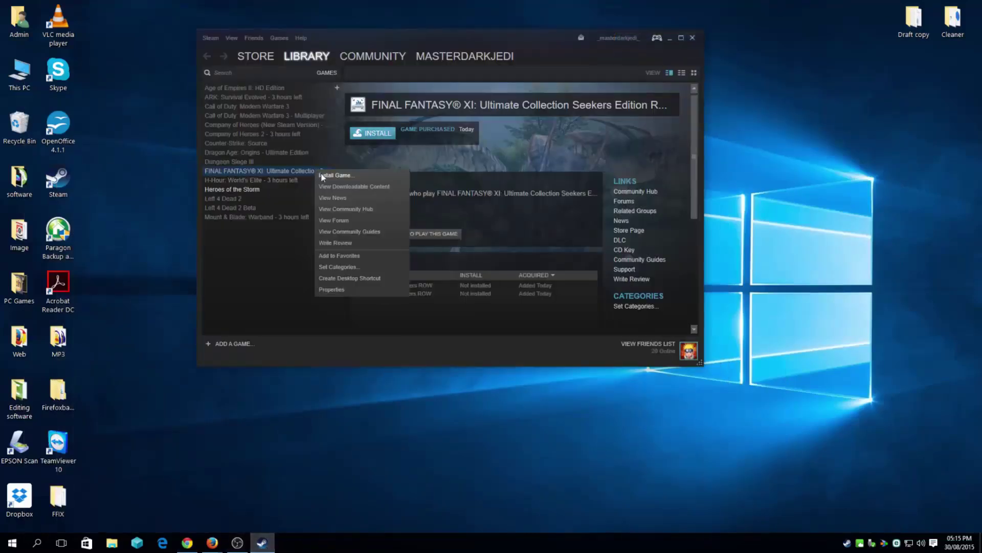
{"action": "left_click", "coordinate": [327, 175]}
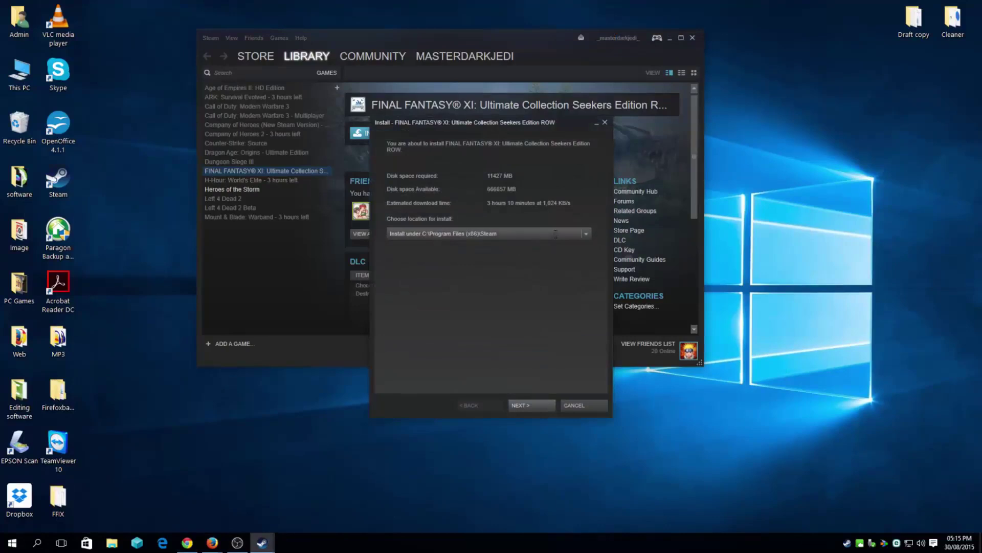
{"action": "left_click", "coordinate": [587, 236]}
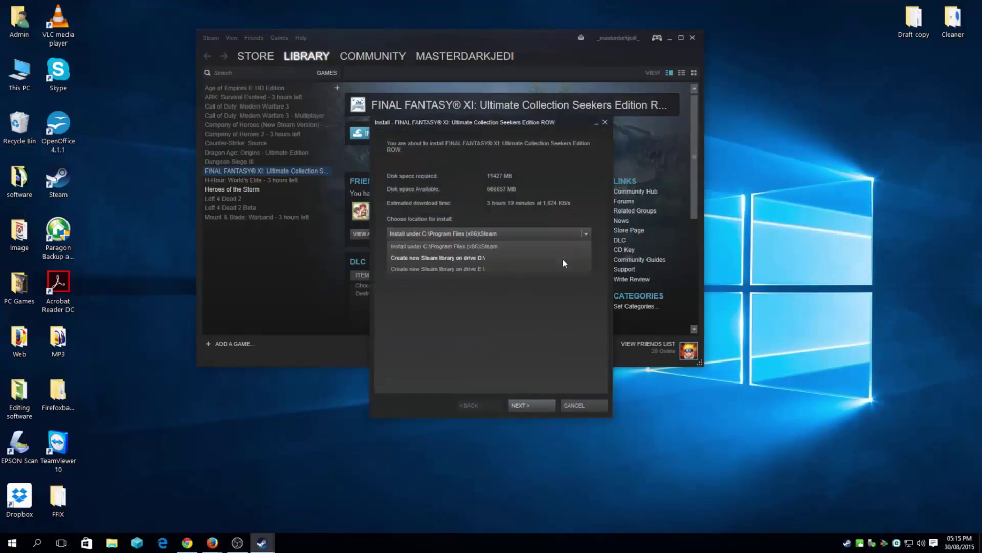
{"action": "left_click", "coordinate": [489, 248]}
{"action": "left_click", "coordinate": [535, 412]}
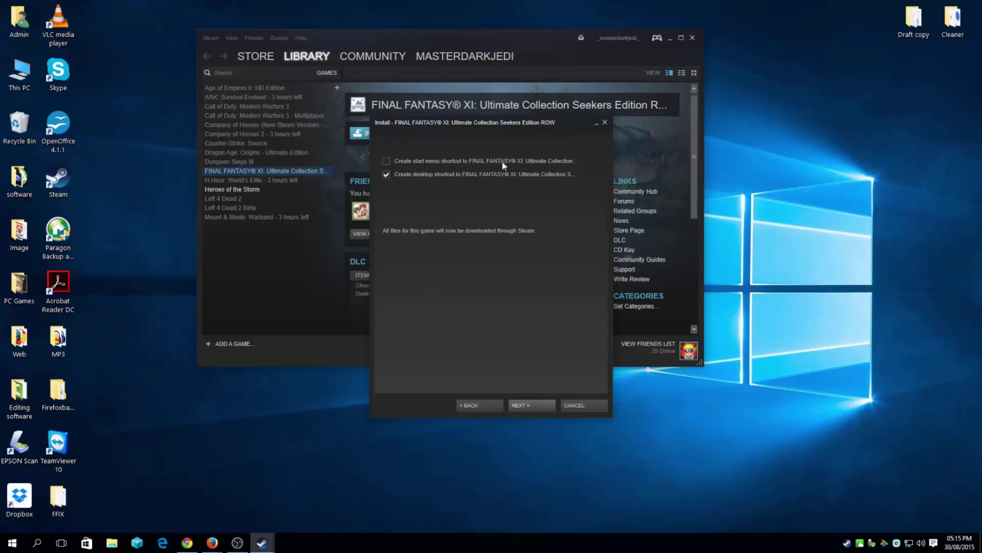
{"action": "left_click", "coordinate": [550, 163]}
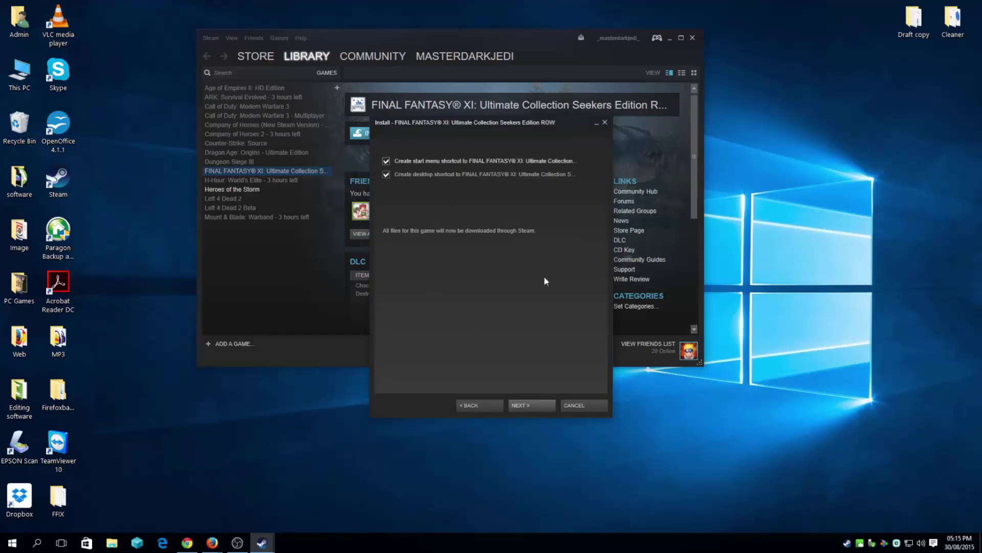
{"action": "left_click", "coordinate": [535, 407]}
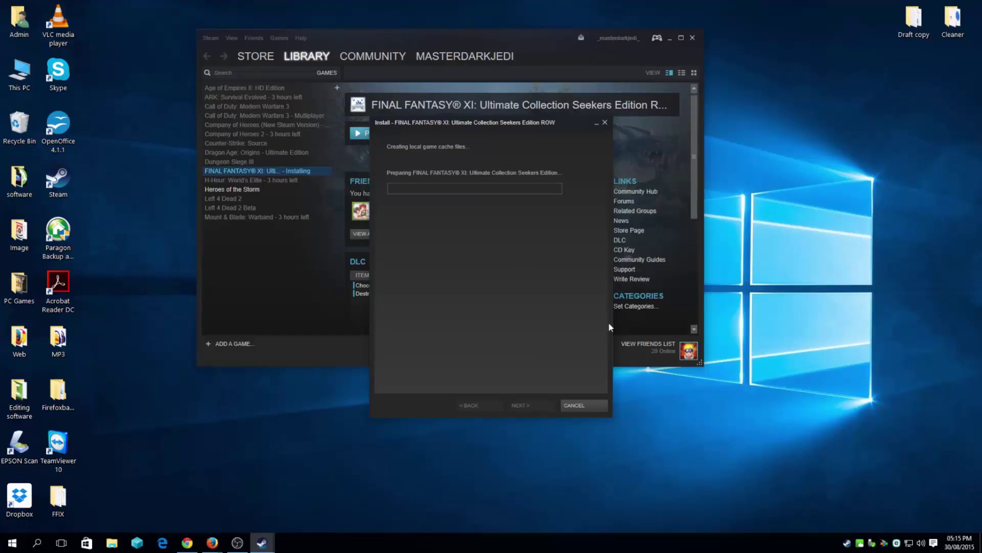
Switch to Chrome and review the Reddit recruitment post's full-game download link and store links for Final Fantasy XI.
{"action": "left_click", "coordinate": [188, 543]}
{"action": "left_click", "coordinate": [302, 7]}
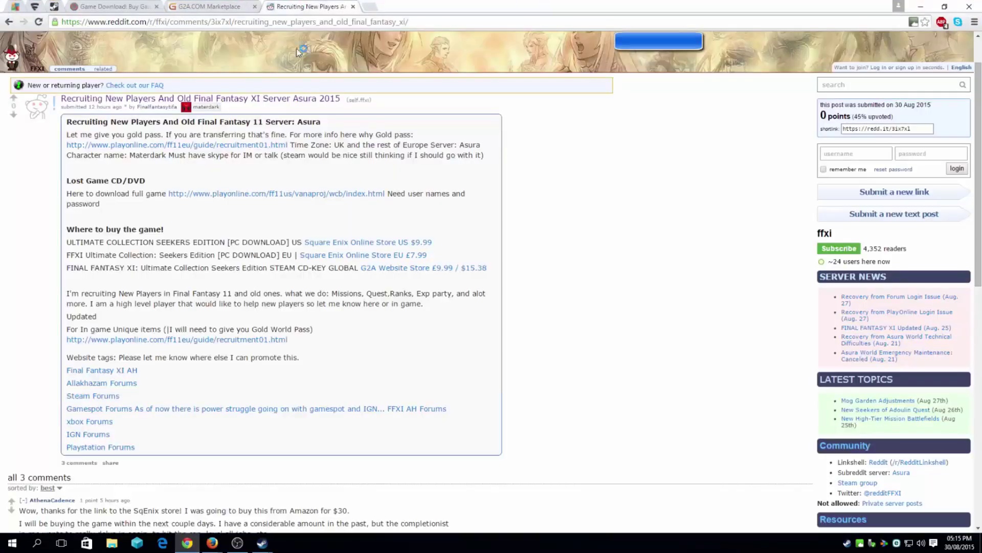
{"action": "scroll", "coordinate": [88, 201], "scroll_direction": "down", "scroll_amount": 1}
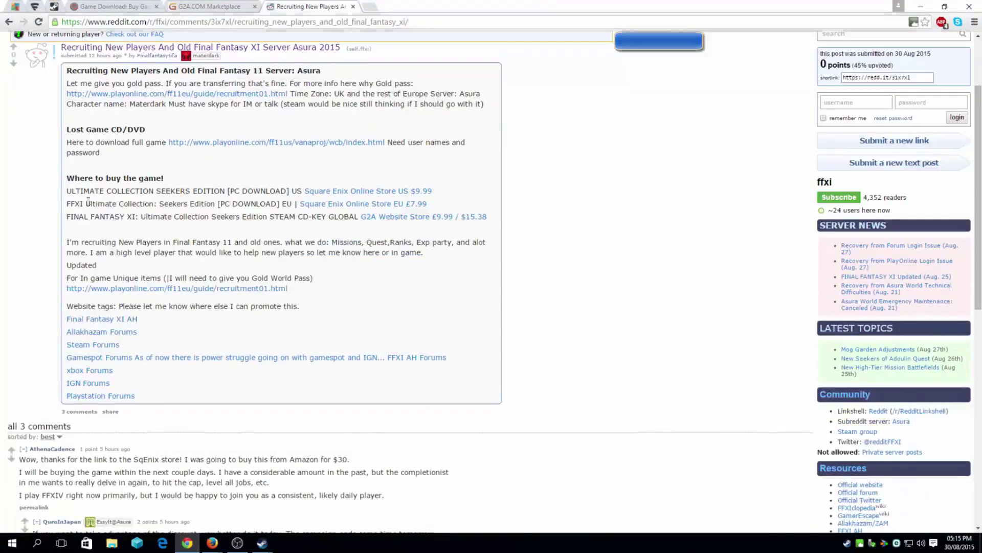
{"action": "scroll", "coordinate": [208, 202], "scroll_direction": "up", "scroll_amount": 2}
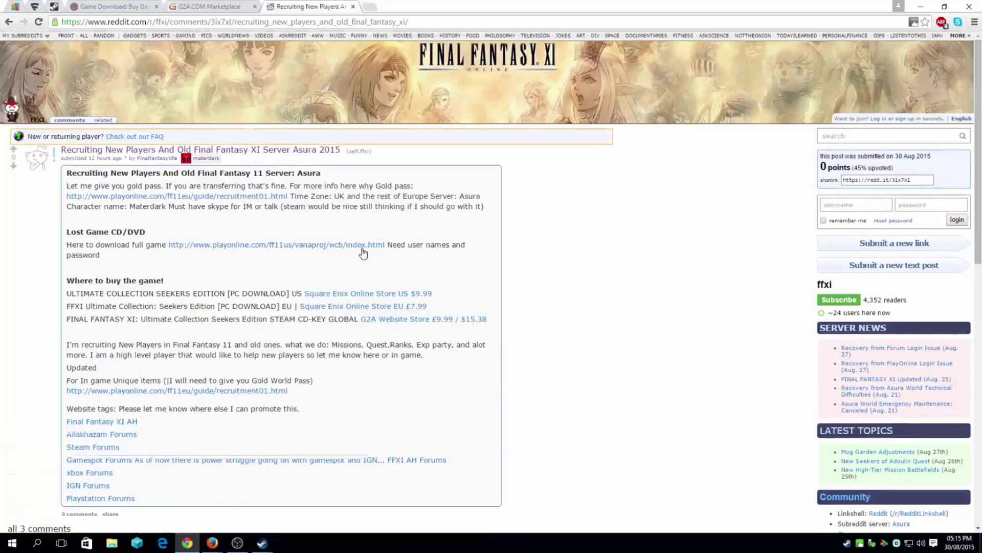
{"action": "scroll", "coordinate": [363, 253], "scroll_direction": "down", "scroll_amount": 5}
{"action": "scroll", "coordinate": [372, 215], "scroll_direction": "up", "scroll_amount": 3}
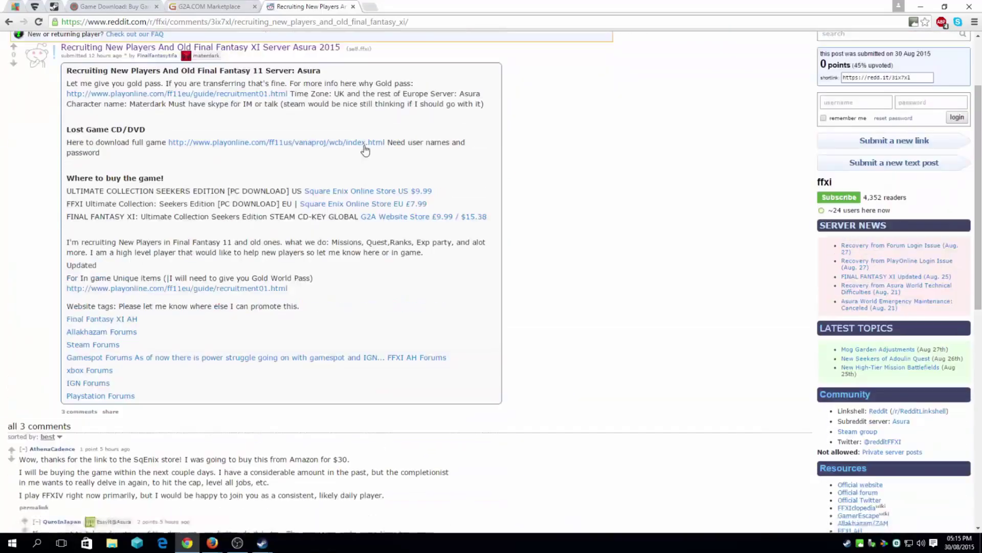
{"action": "scroll", "coordinate": [365, 149], "scroll_direction": "up", "scroll_amount": 2}
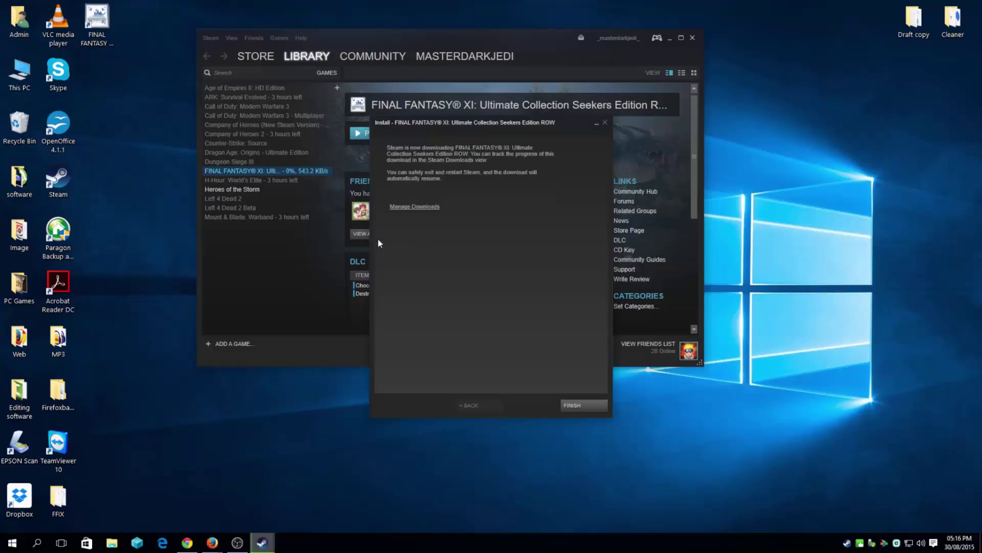
Show the game's progress in the Steam downloads view and finish the install wizard.
{"action": "left_click", "coordinate": [426, 207]}
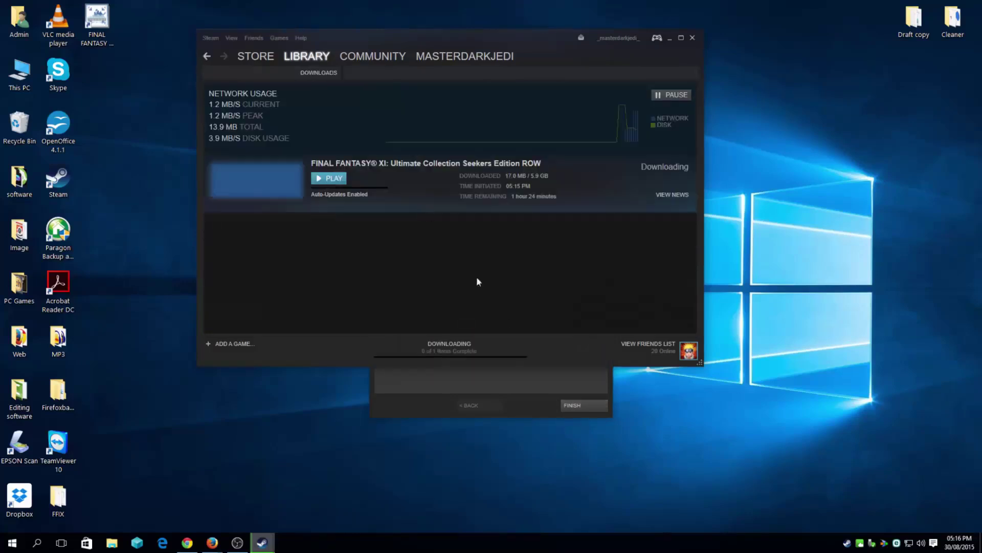
{"action": "left_click", "coordinate": [575, 407]}
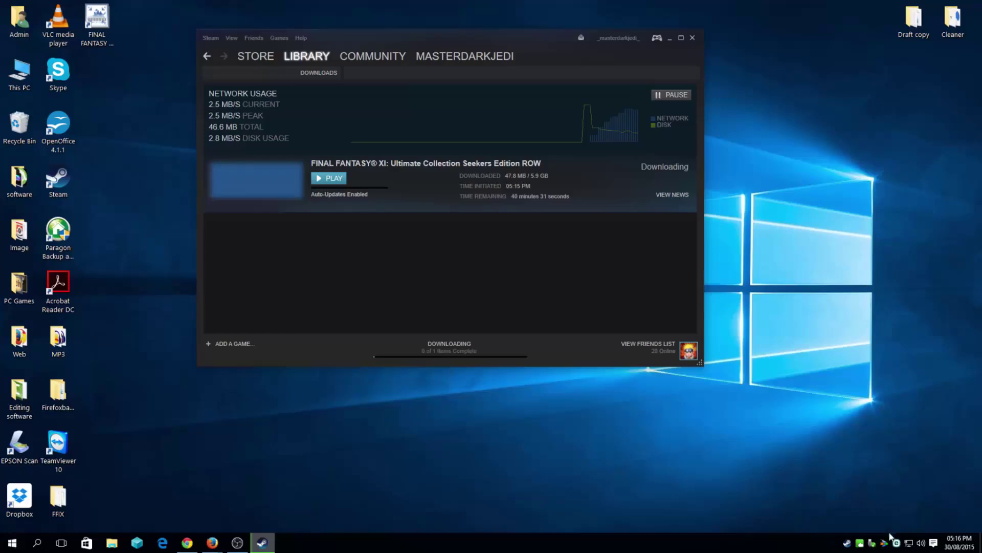
Bring up the network traffic meter from the system tray and reposition it over the Steam downloads view.
{"action": "left_click", "coordinate": [887, 546]}
{"action": "left_click_drag", "start_coordinate": [949, 451], "coordinate": [880, 189]}
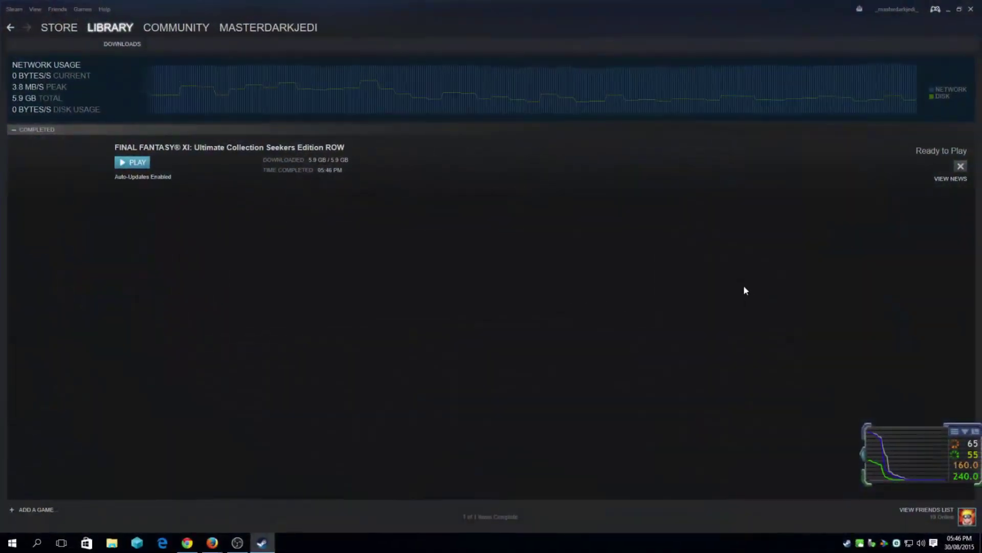
{"action": "left_click_drag", "start_coordinate": [922, 439], "coordinate": [781, 336]}
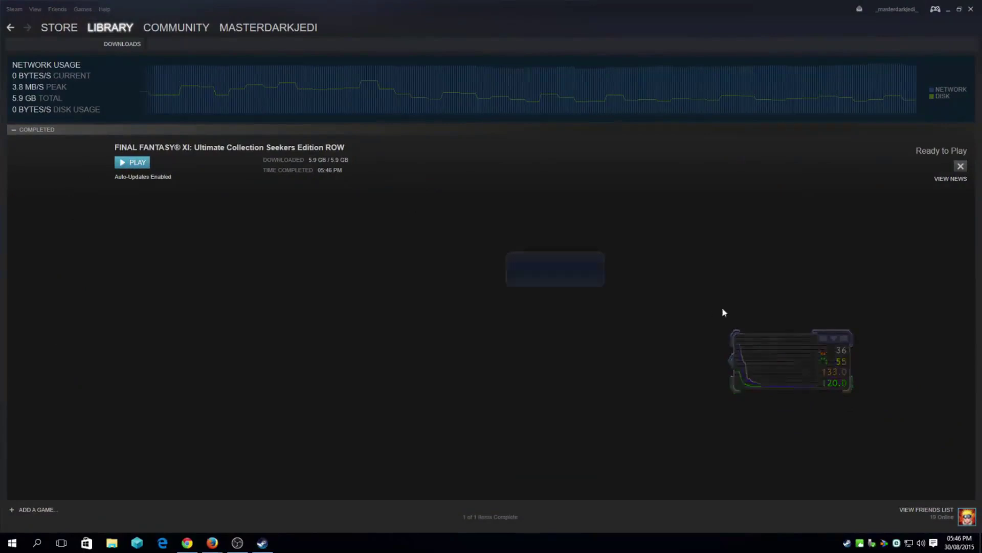
Start the downloaded game past its CD key notice with the Launch FINAL FANTASY XI Config Utility option, and minimize Steam.
{"action": "left_click", "coordinate": [137, 163]}
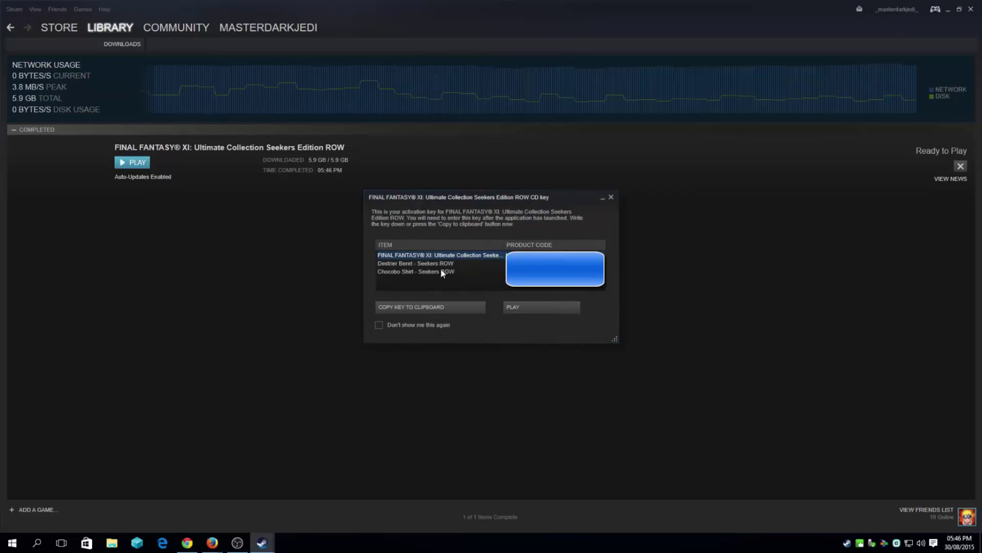
{"action": "left_click", "coordinate": [524, 305]}
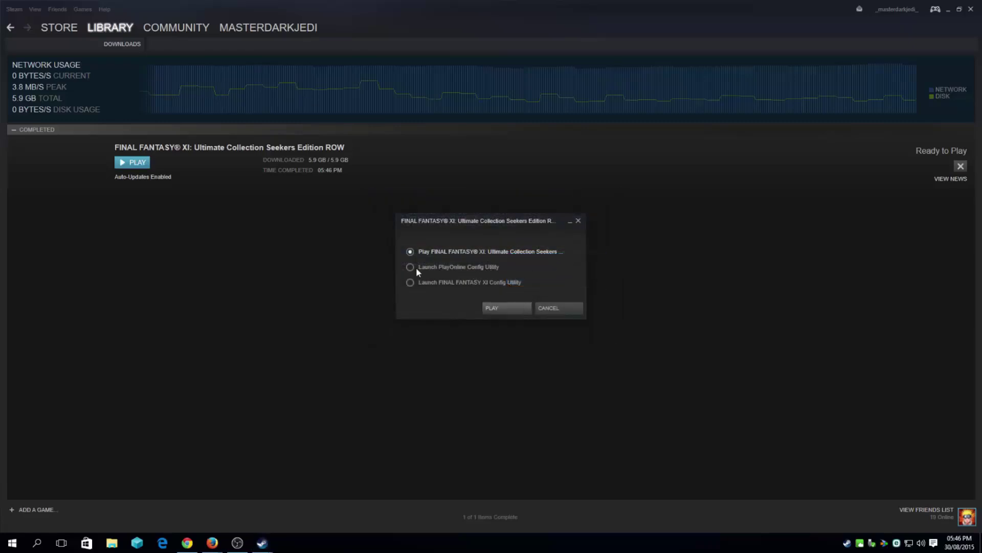
{"action": "left_click", "coordinate": [425, 282]}
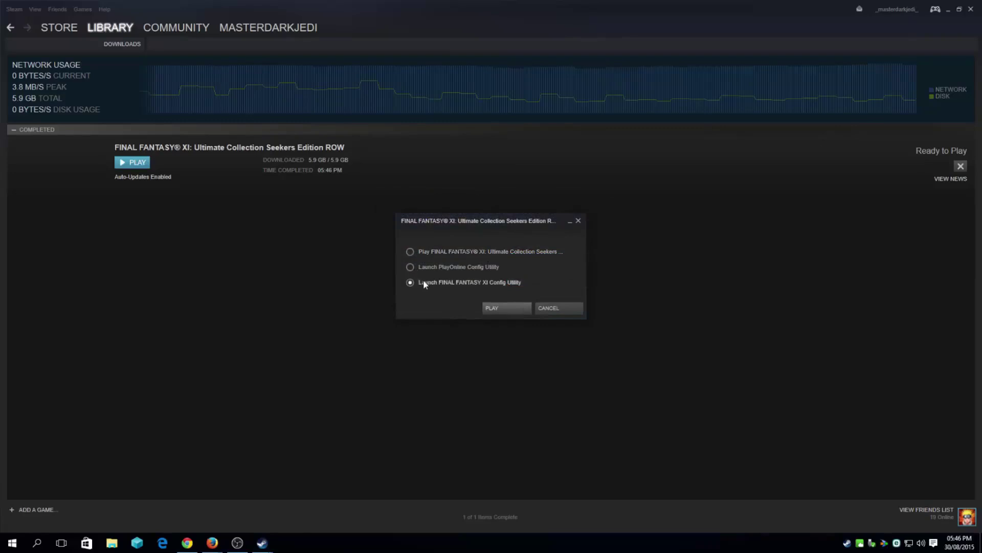
{"action": "left_click", "coordinate": [515, 307]}
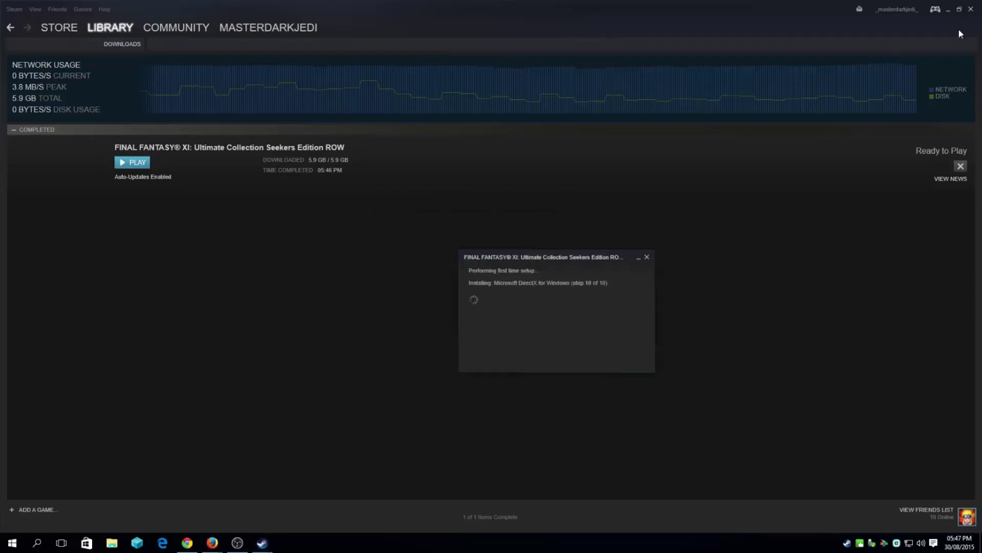
{"action": "left_click", "coordinate": [948, 10]}
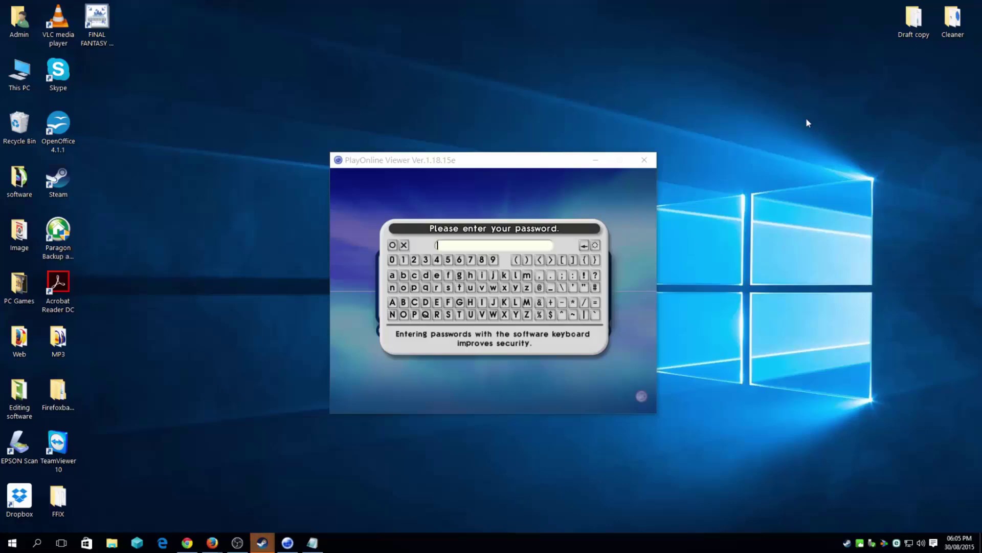
Paste the account password into the PlayOnline Viewer's password field and submit it.
{"action": "left_click", "coordinate": [533, 247]}
{"action": "key", "text": "ctrl+v"}
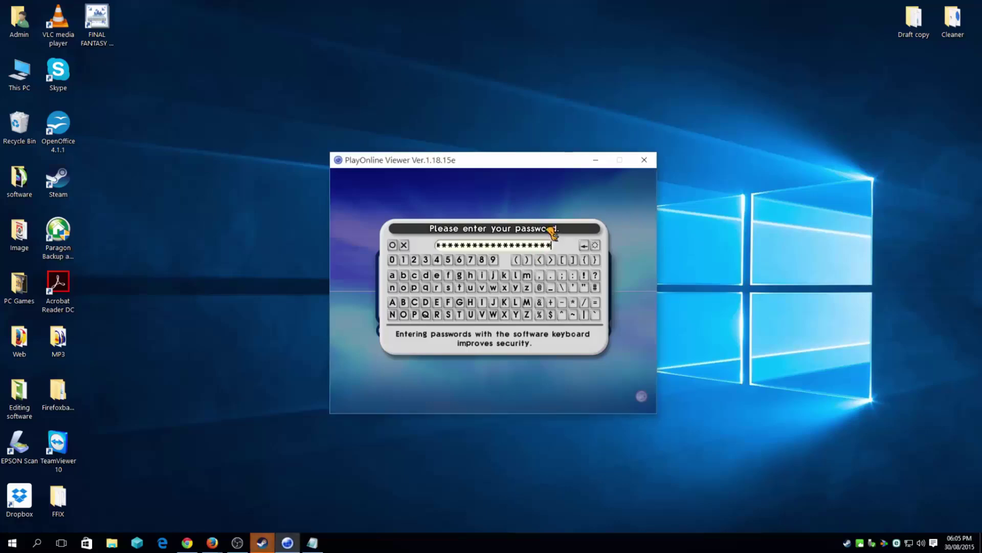
{"action": "key", "text": "Return"}
{"action": "left_click", "coordinate": [433, 315]}
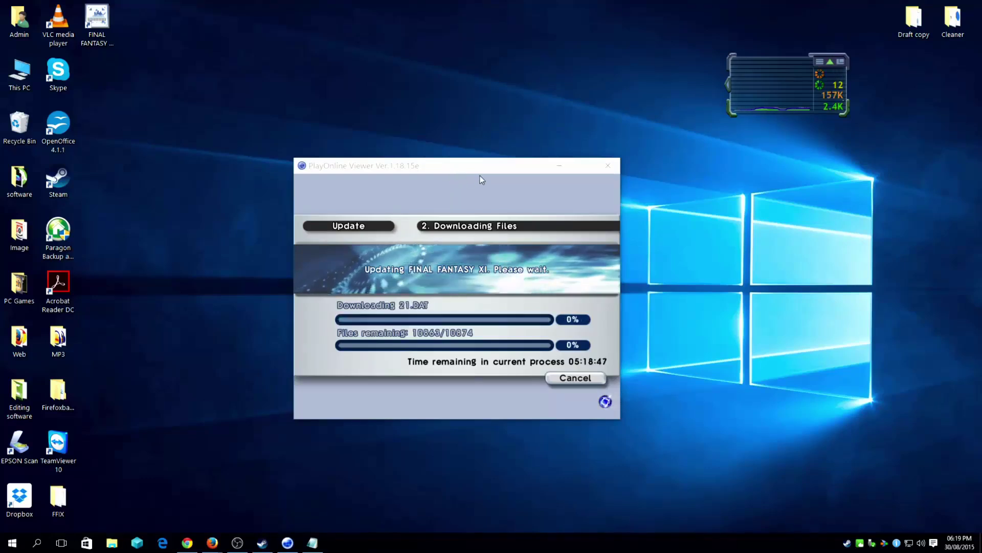
Reposition the PlayOnline Viewer window around the FINAL FANTASY XI update and acknowledge the completed version update.
{"action": "left_click_drag", "start_coordinate": [484, 171], "coordinate": [443, 93]}
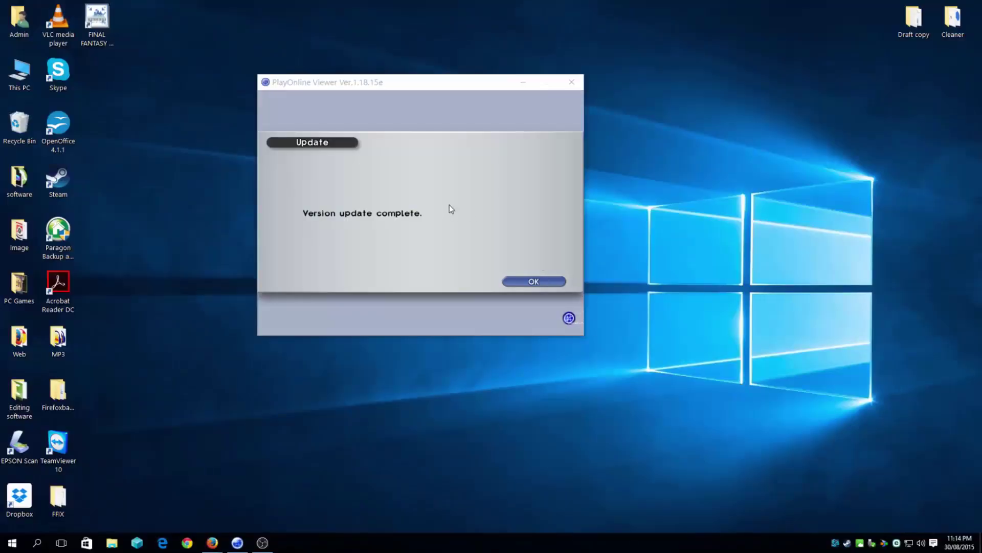
{"action": "left_click", "coordinate": [452, 208]}
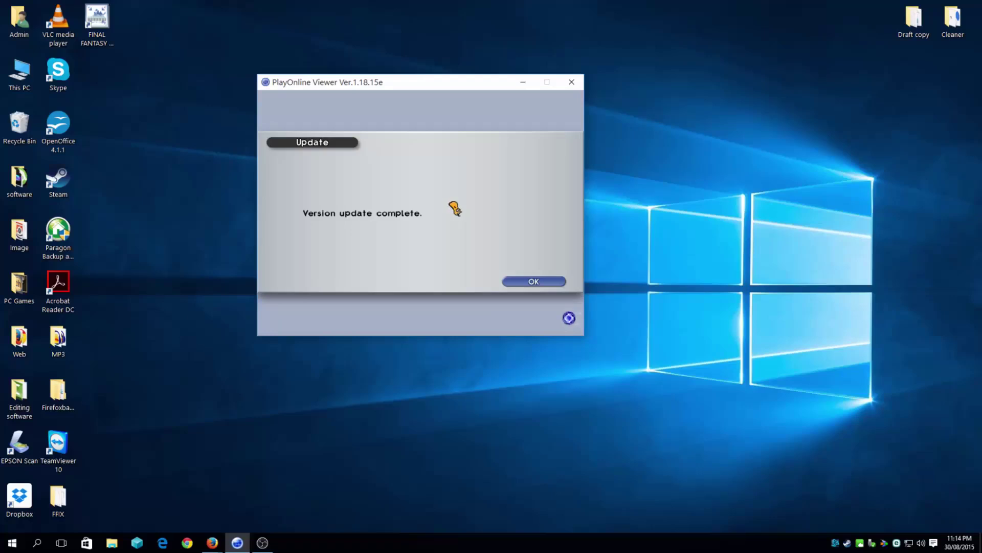
{"action": "left_click_drag", "start_coordinate": [415, 91], "coordinate": [530, 135]}
{"action": "left_click", "coordinate": [657, 322]}
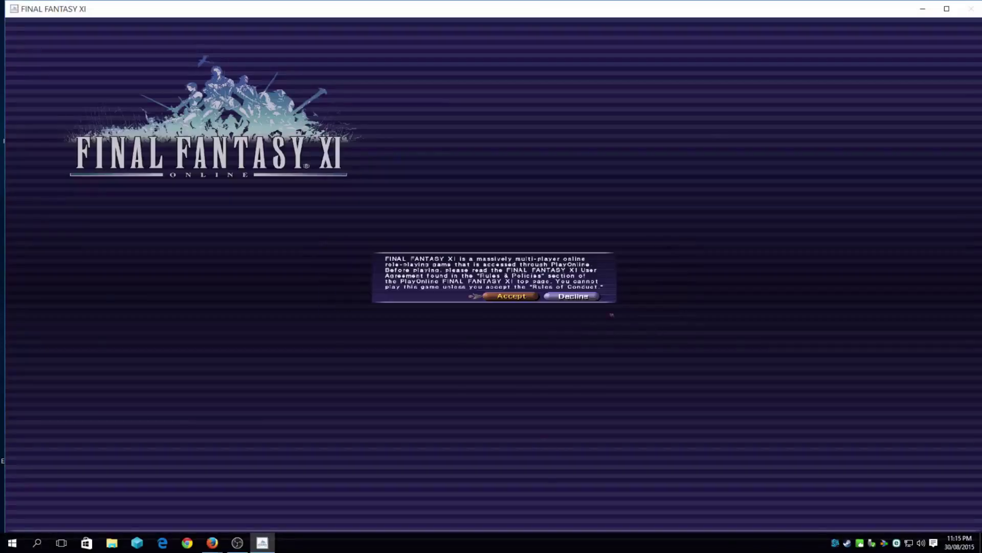
Accept the Rules of Conduct in the maximized FINAL FANTASY XI window and select the first listed character for login.
{"action": "double_click", "coordinate": [548, 11]}
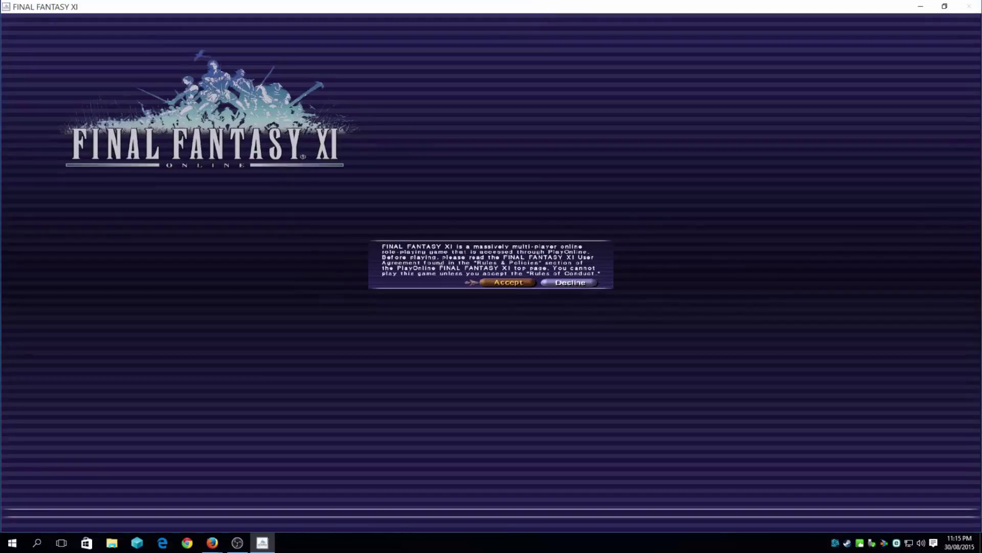
{"action": "key", "text": "Return"}
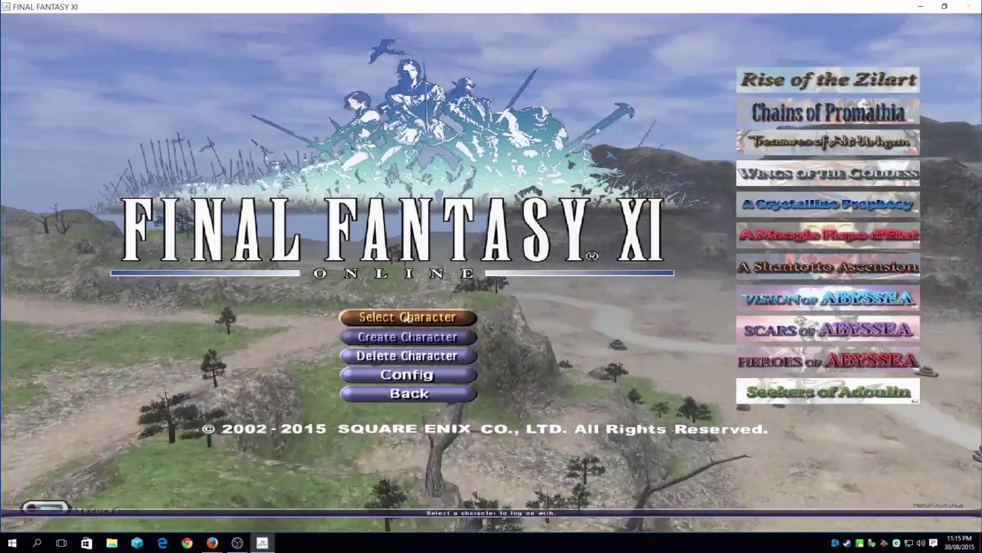
{"action": "left_click", "coordinate": [407, 318]}
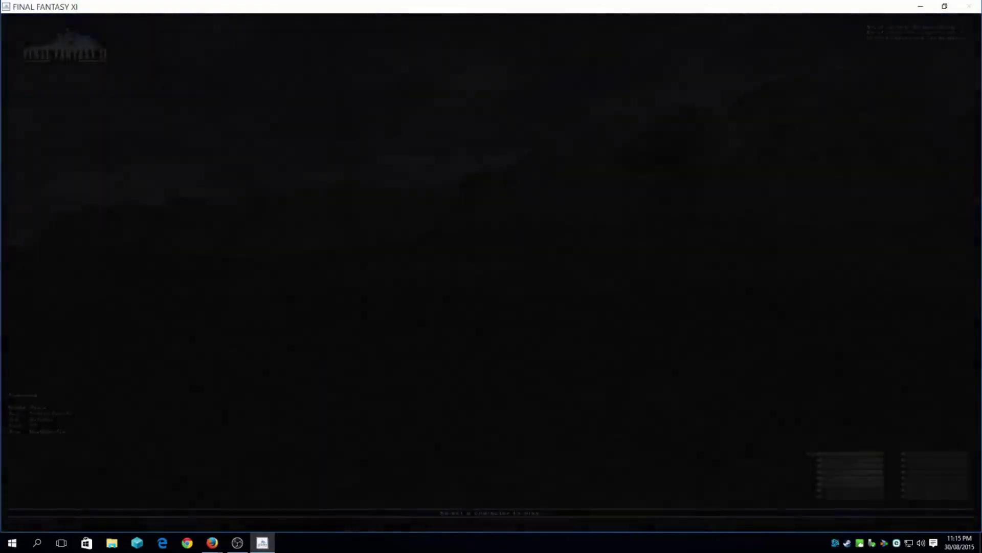
{"action": "key", "text": "Return"}
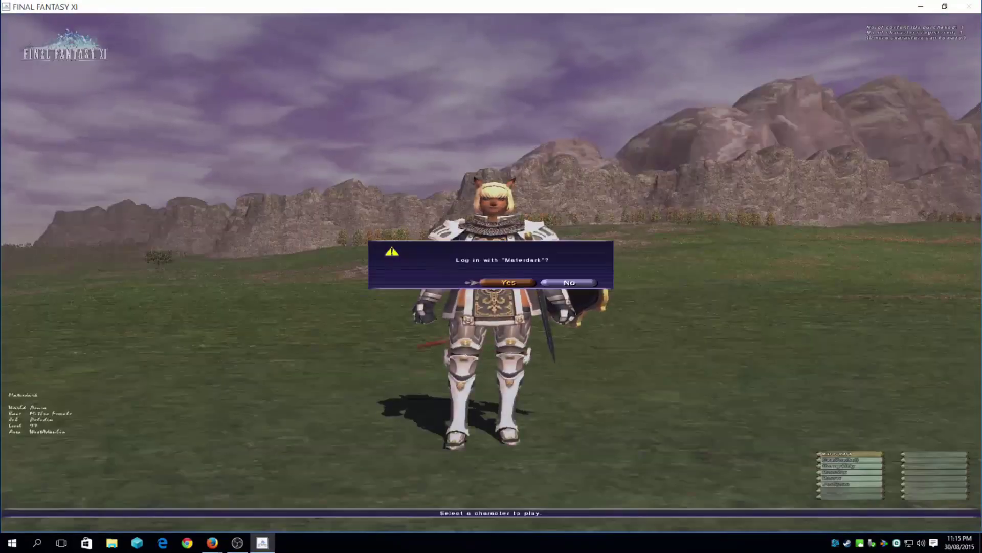